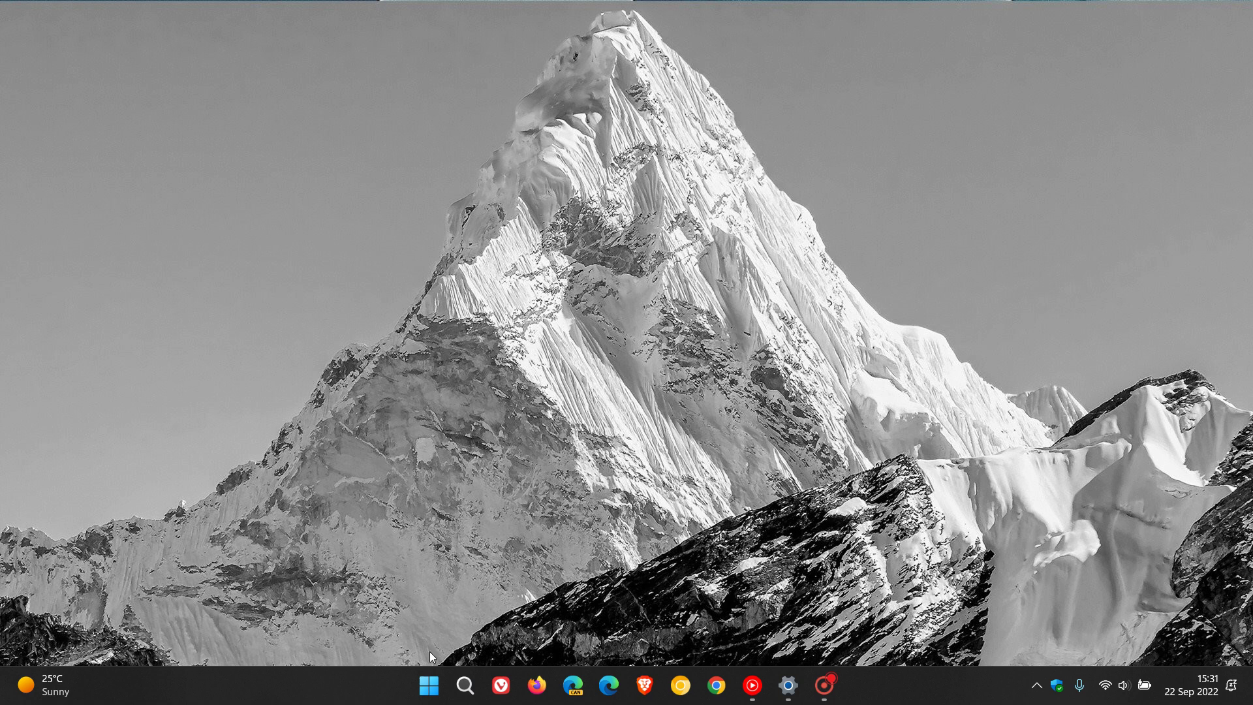
Find the Windows.old folder in the root of the Windows (C:) drive, and close the file window
{"action": "left_click", "coordinate": [432, 689]}
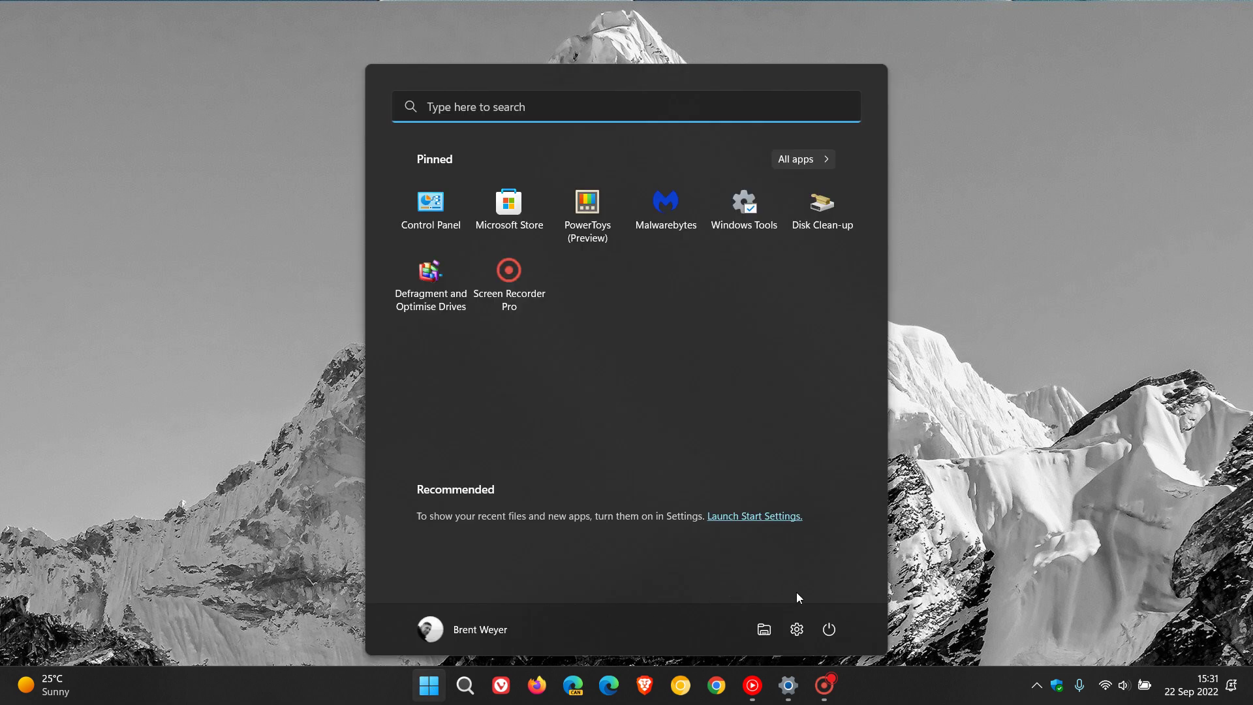
{"action": "left_click", "coordinate": [764, 630]}
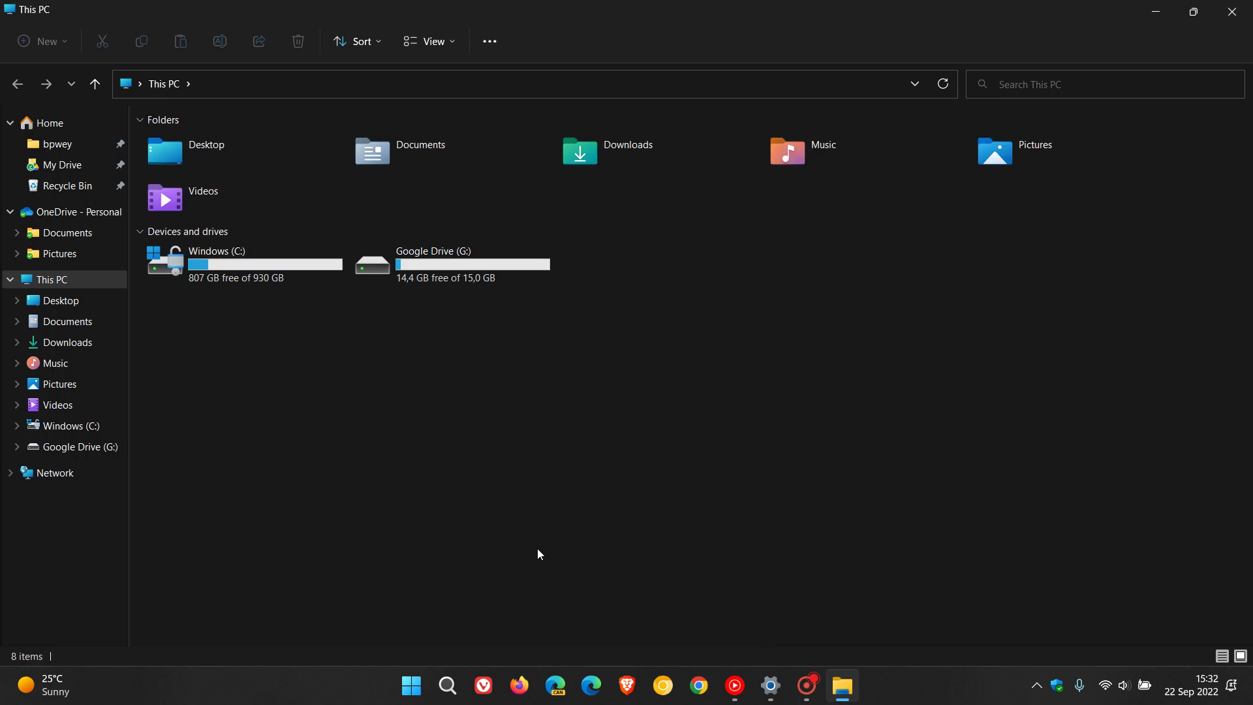
{"action": "double_click", "coordinate": [289, 277]}
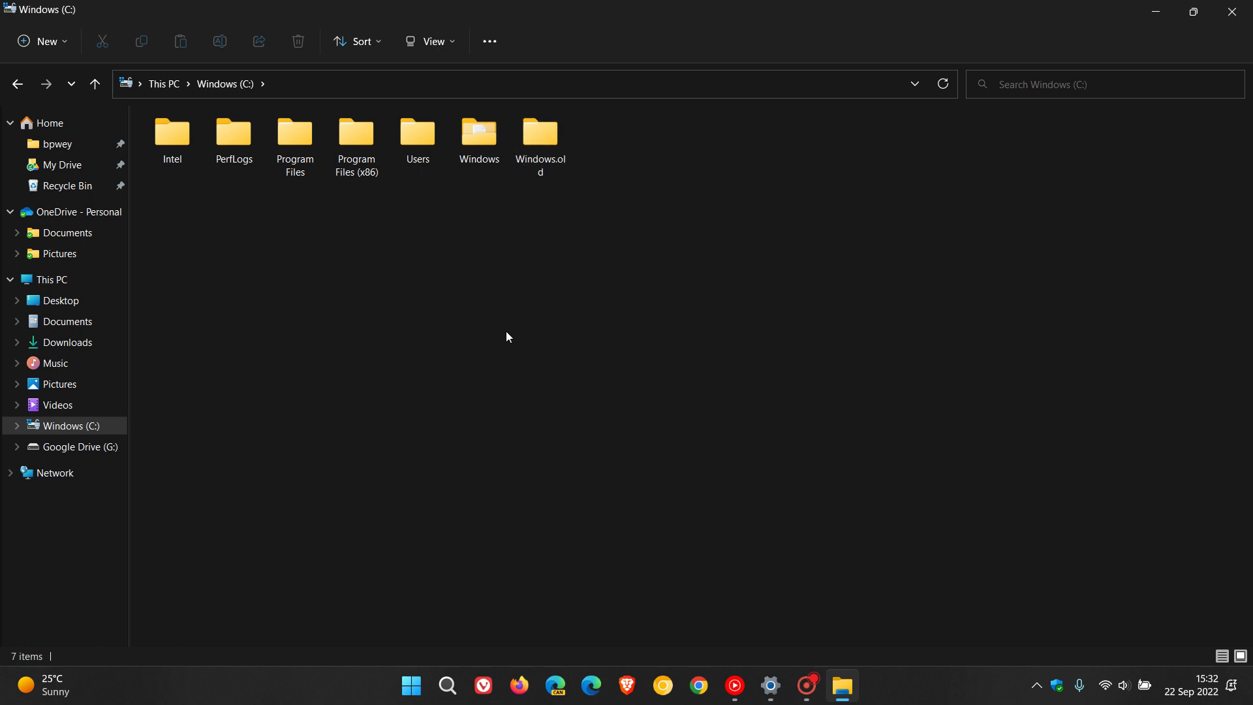
{"action": "mouse_move", "coordinate": [481, 161]}
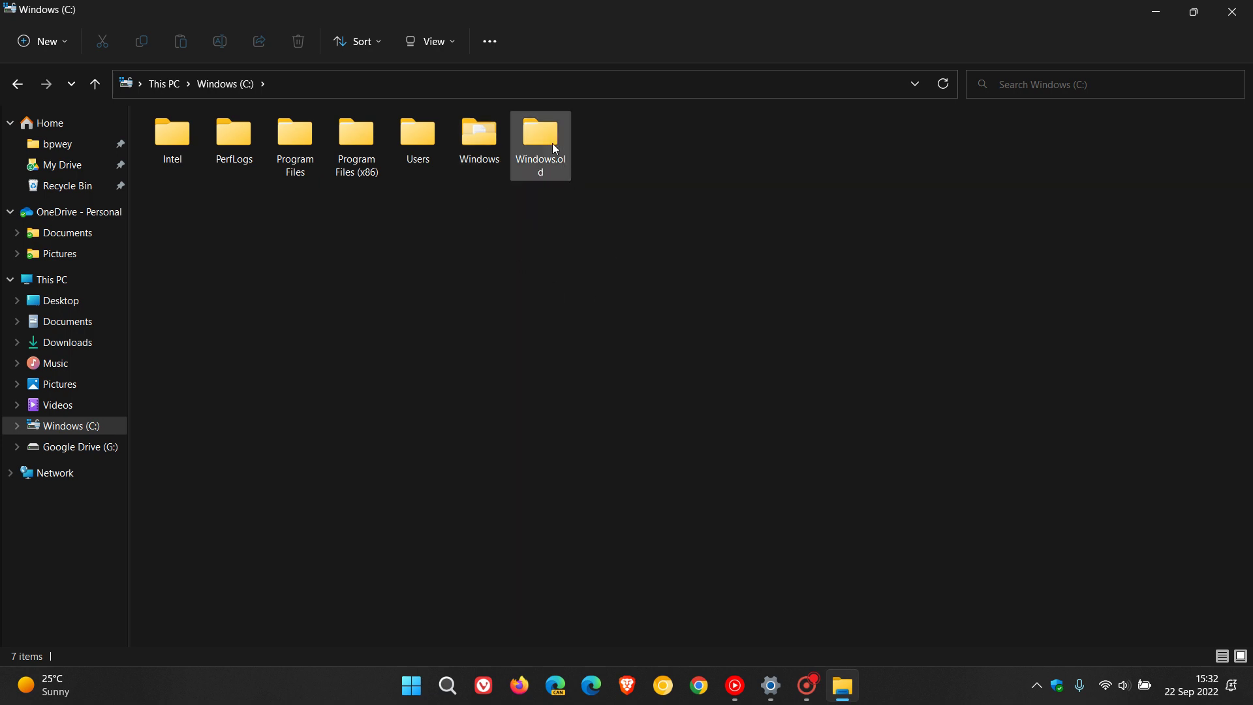
{"action": "mouse_move", "coordinate": [556, 148]}
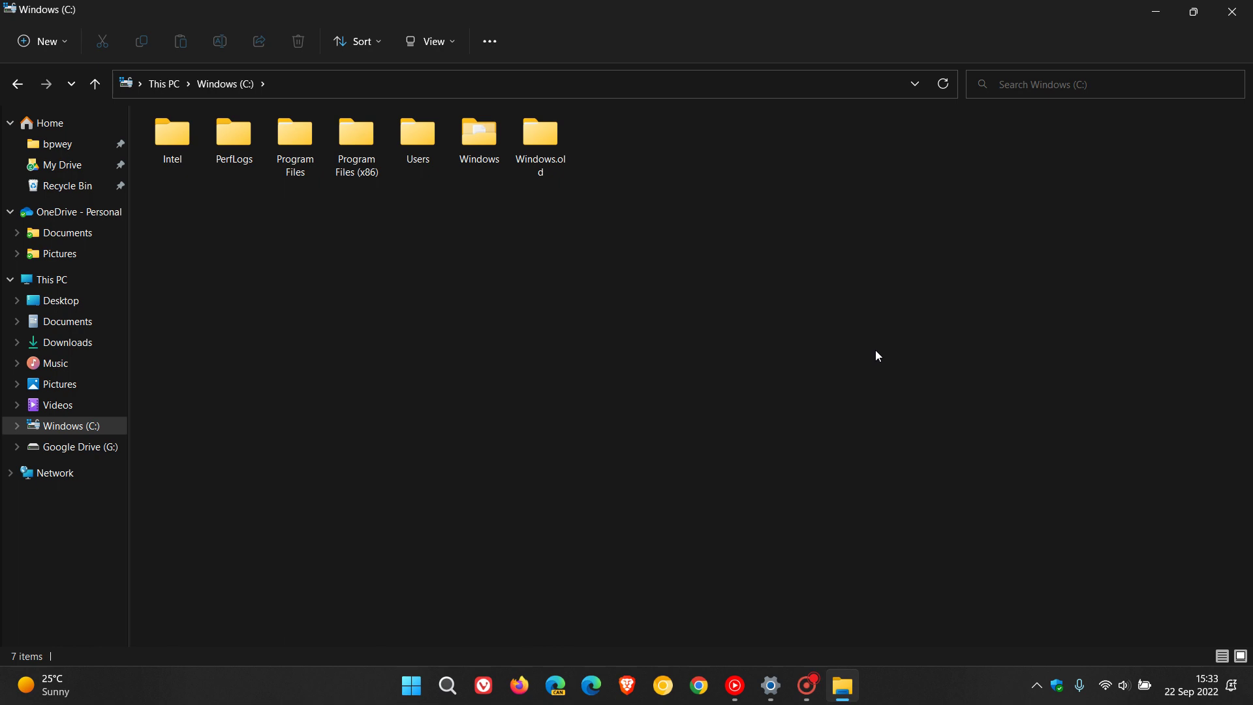
{"action": "left_click", "coordinate": [1245, 16]}
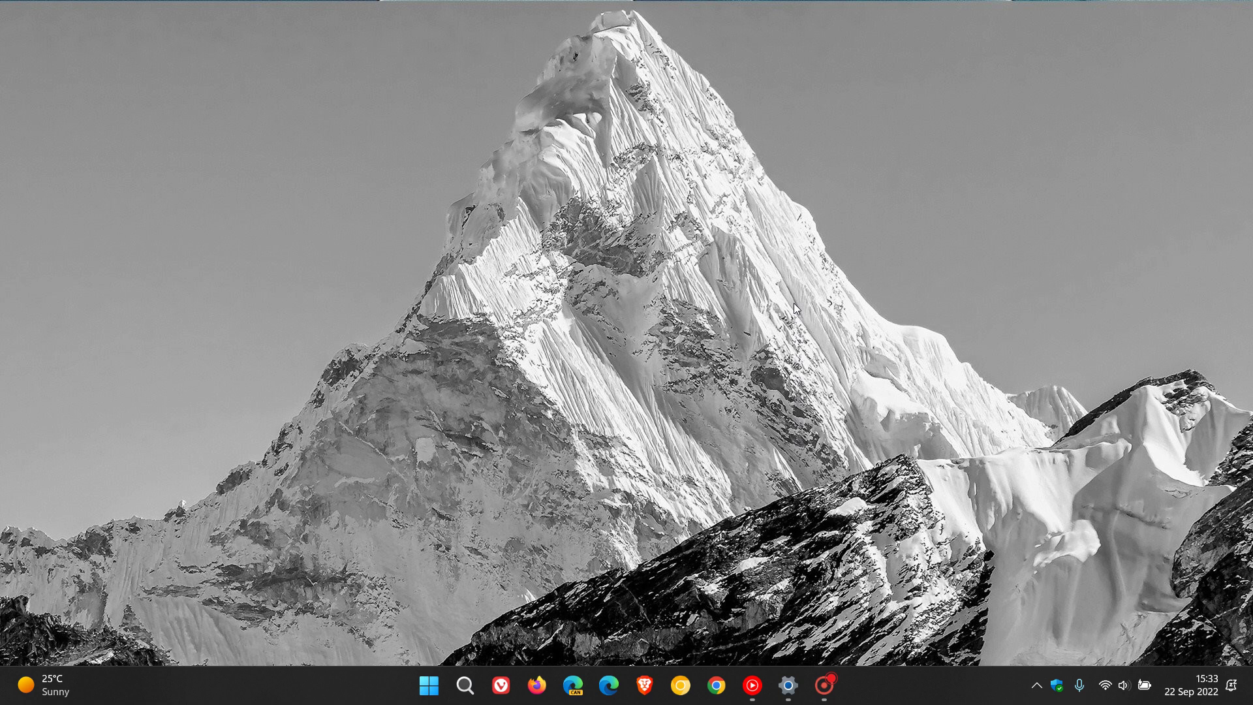
Launch Disk Clean-up for the Windows (C:) drive and place its window near the middle of the desktop
{"action": "left_click", "coordinate": [468, 686]}
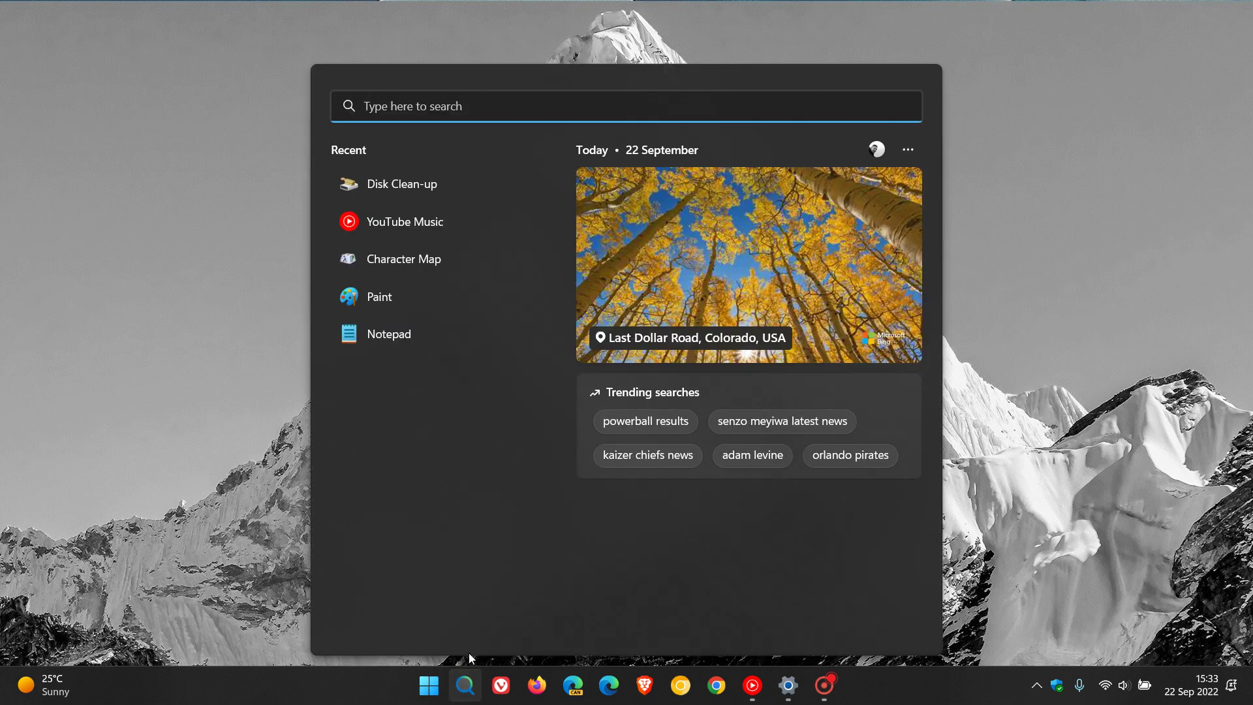
{"action": "left_click", "coordinate": [499, 186]}
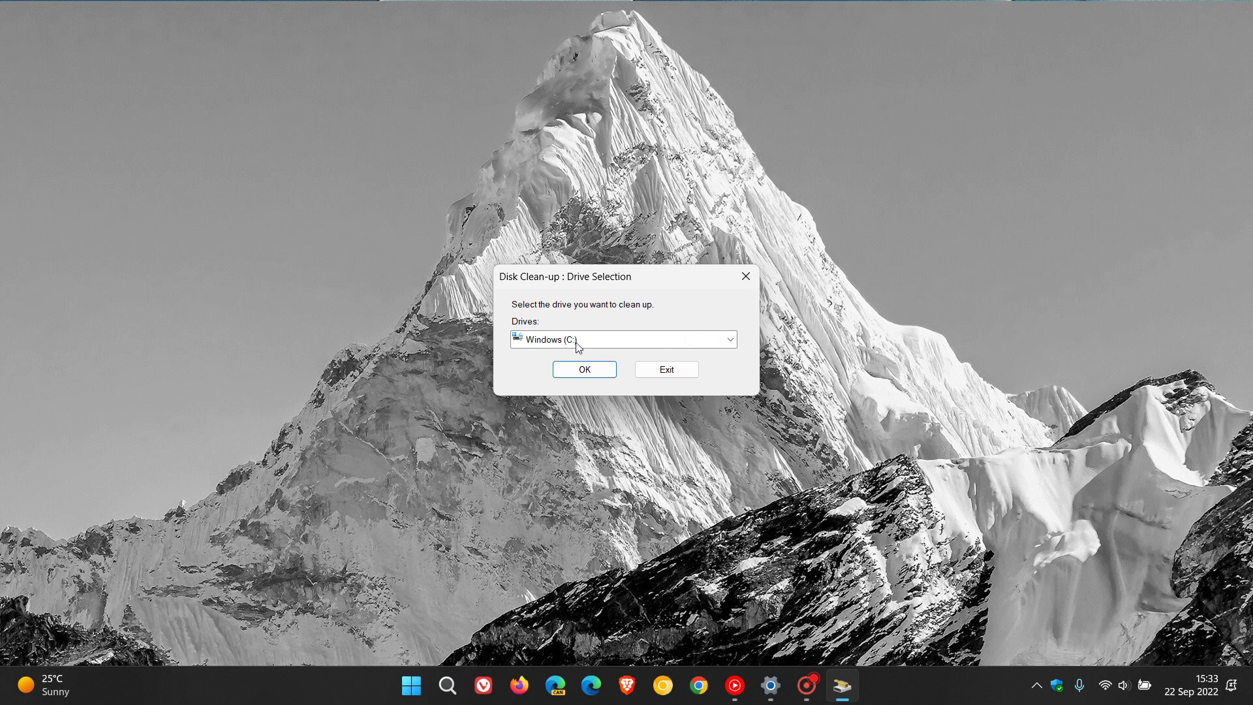
{"action": "left_click", "coordinate": [730, 340]}
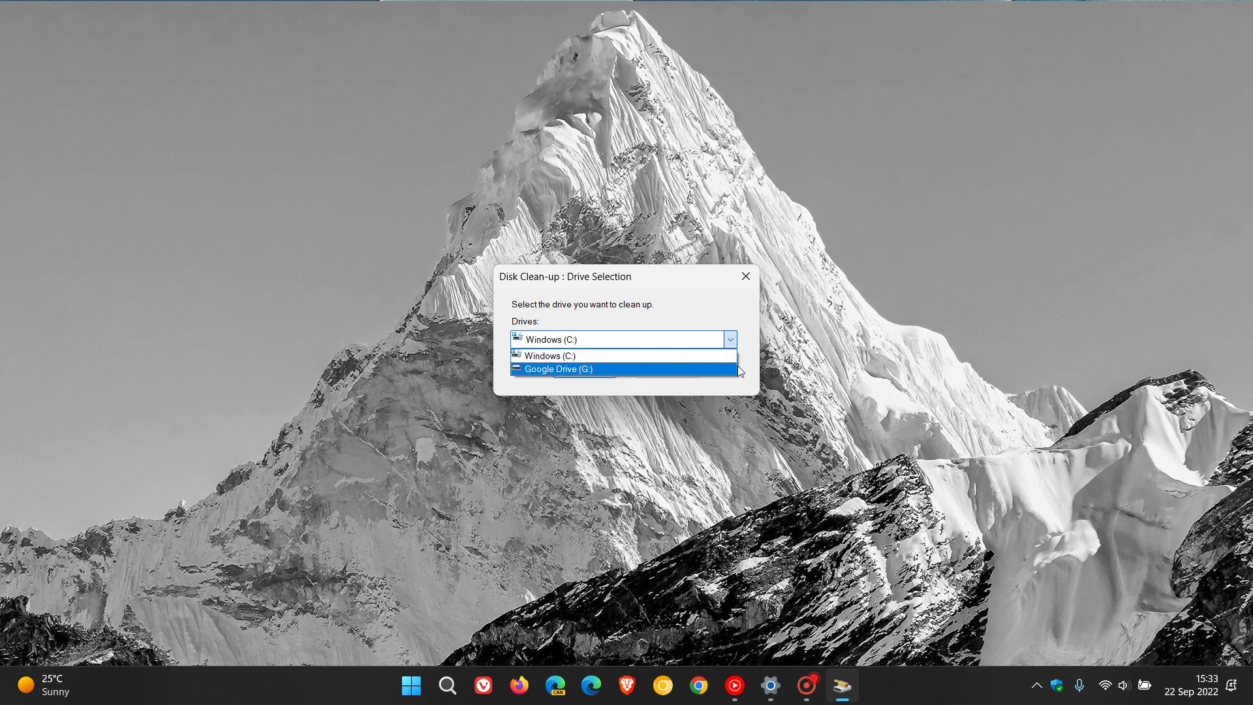
{"action": "left_click", "coordinate": [752, 306]}
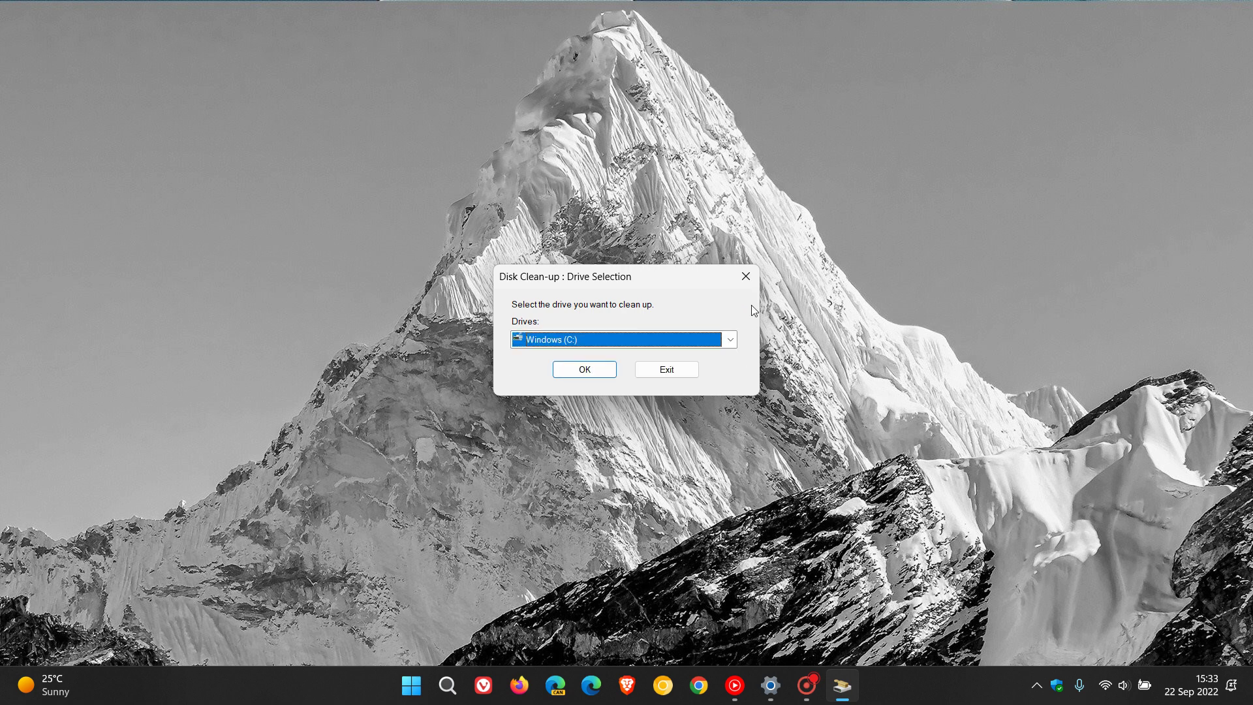
{"action": "left_click", "coordinate": [600, 370]}
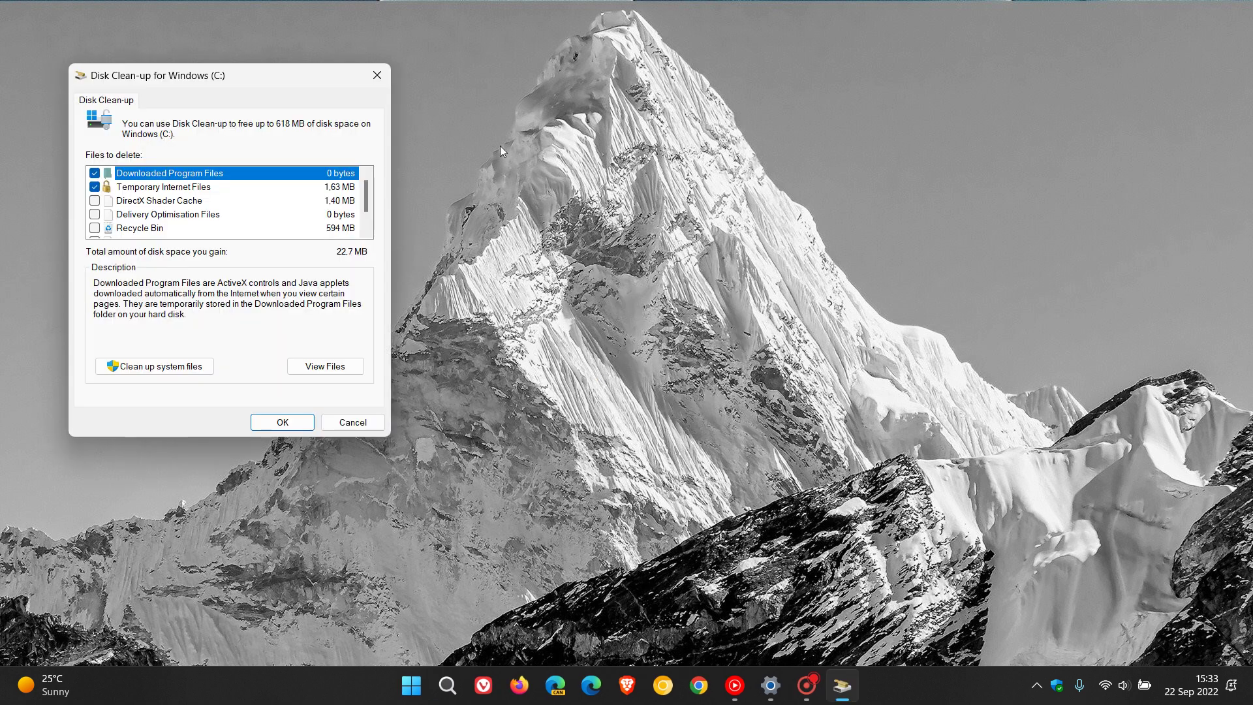
{"action": "left_click_drag", "start_coordinate": [286, 77], "coordinate": [686, 149]}
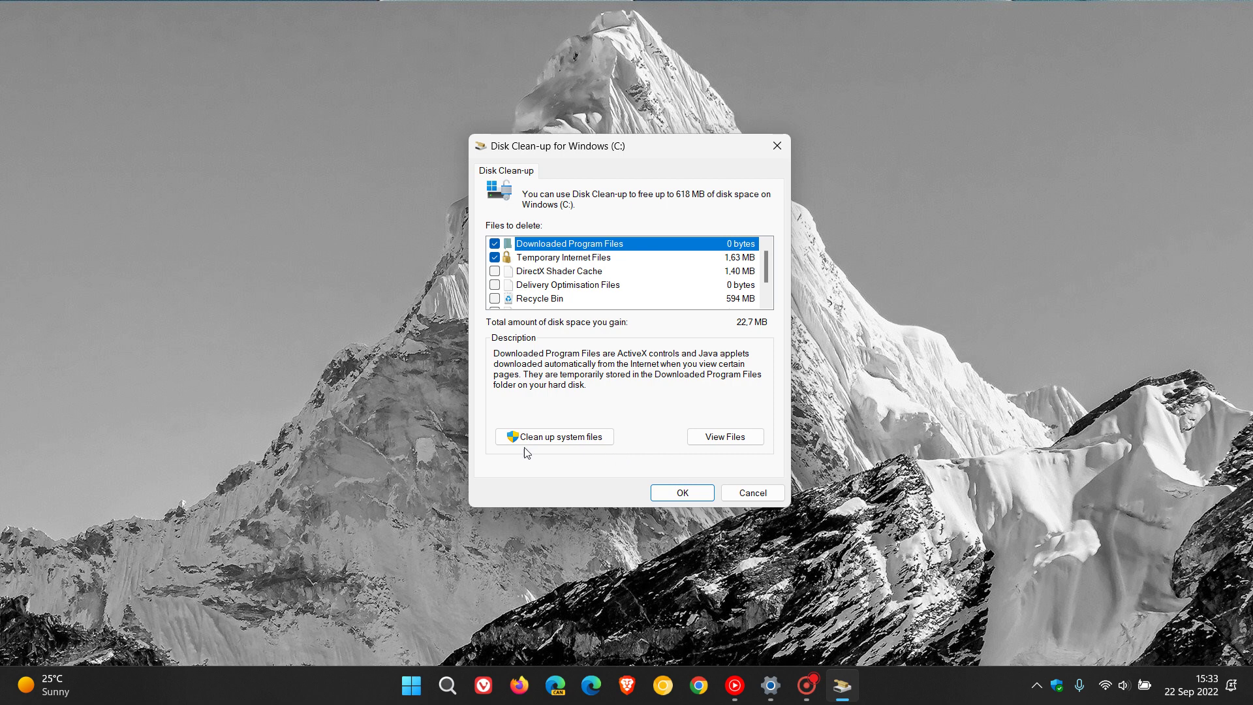
Rescan Windows (C:) with system files included and locate Previous Windows installation(s) in the list of files to delete
{"action": "left_click", "coordinate": [596, 441]}
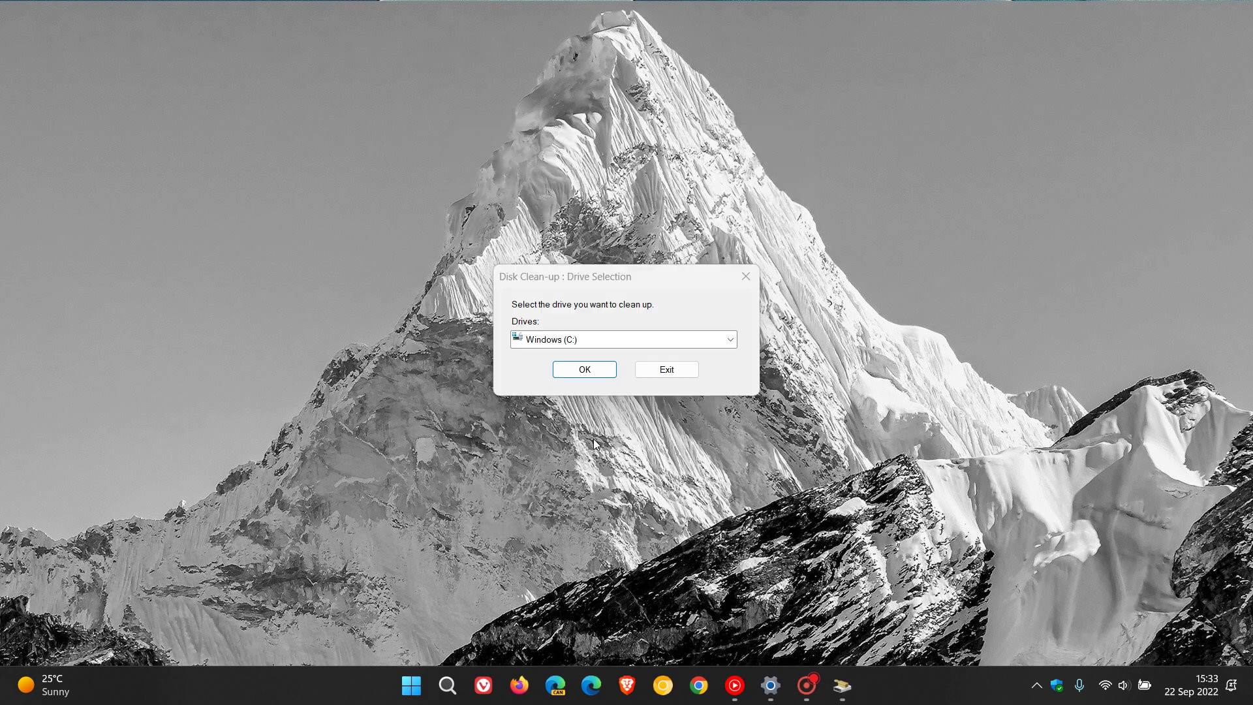
{"action": "left_click", "coordinate": [605, 377]}
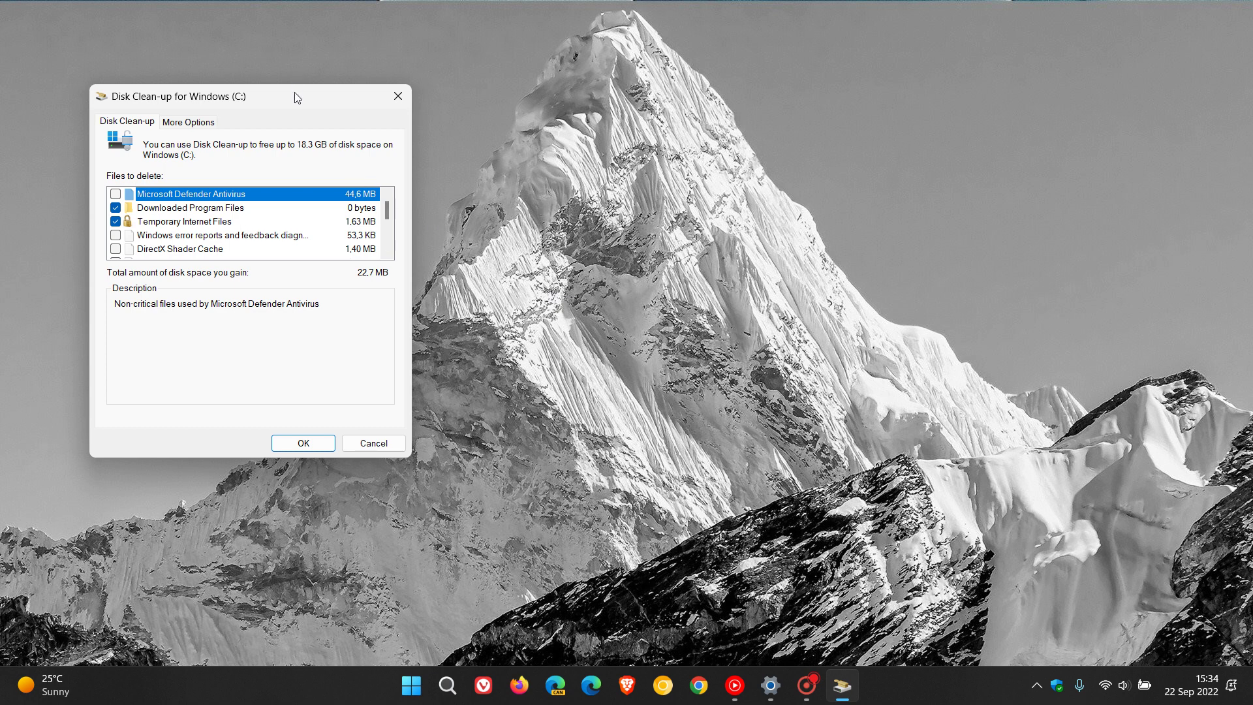
{"action": "left_click_drag", "start_coordinate": [297, 98], "coordinate": [677, 169]}
{"action": "scroll", "coordinate": [664, 279], "scroll_direction": "down", "scroll_amount": 3}
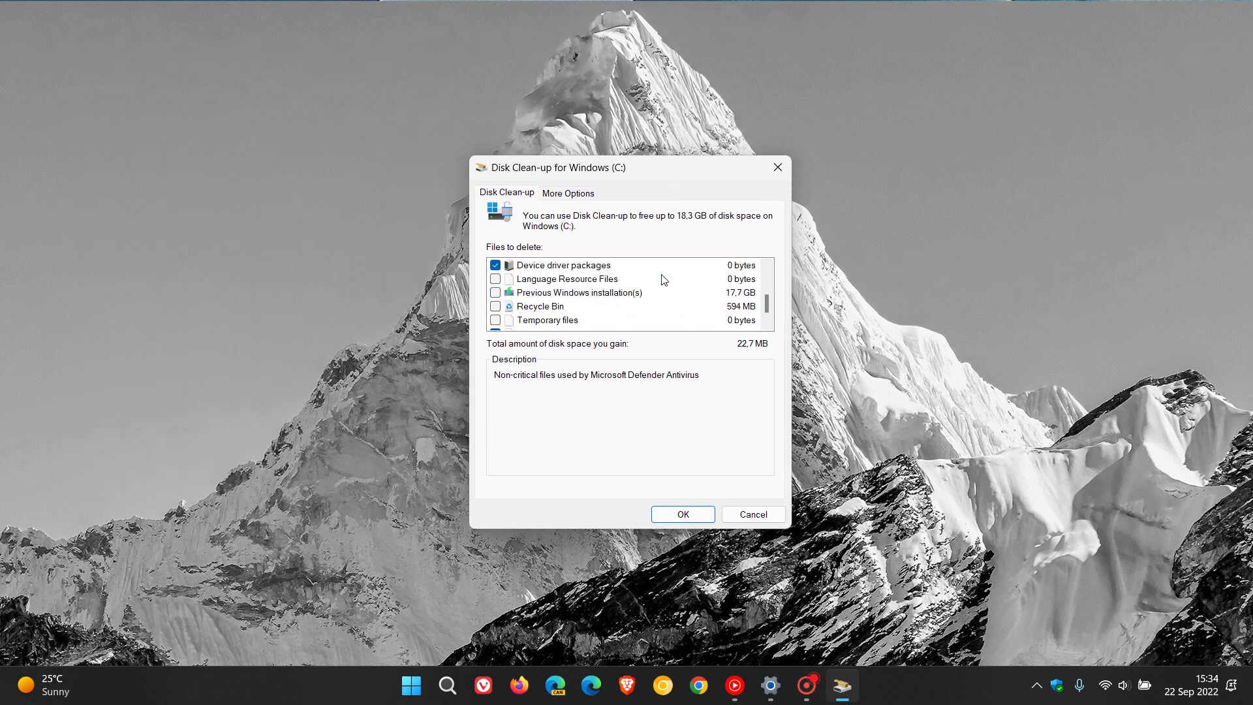
{"action": "scroll", "coordinate": [662, 280], "scroll_direction": "up", "scroll_amount": 1}
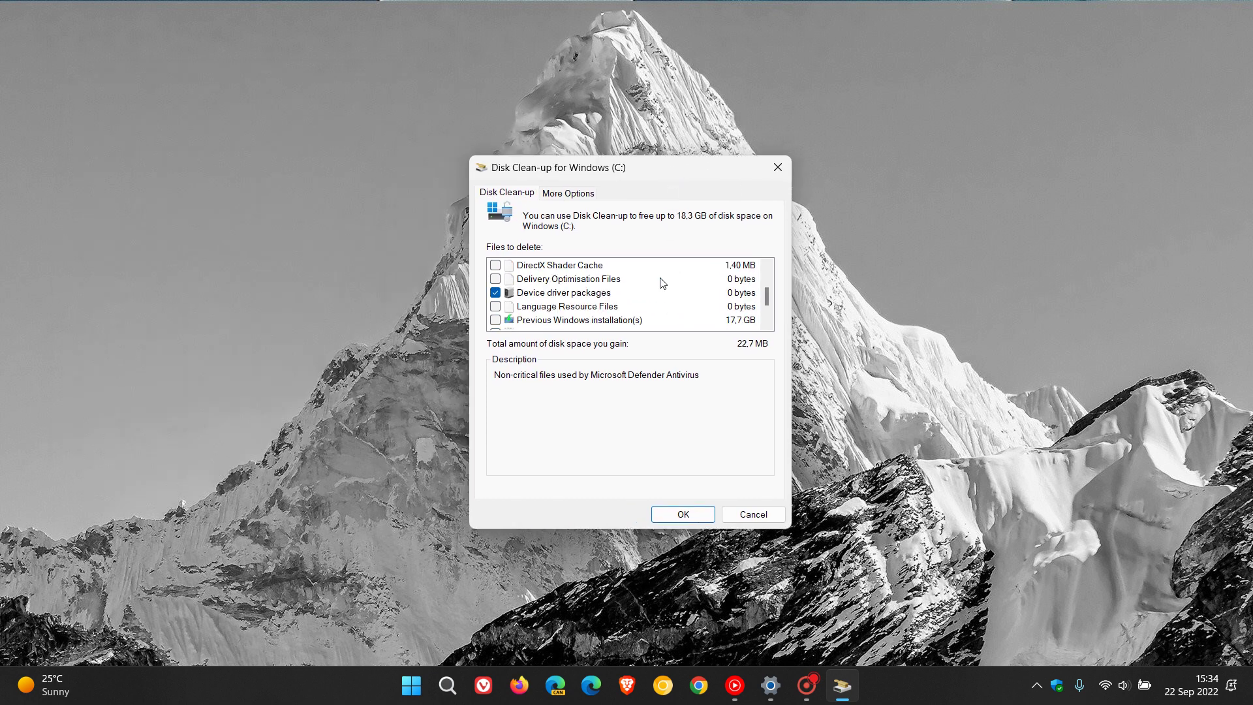
{"action": "scroll", "coordinate": [661, 281], "scroll_direction": "down", "scroll_amount": 1}
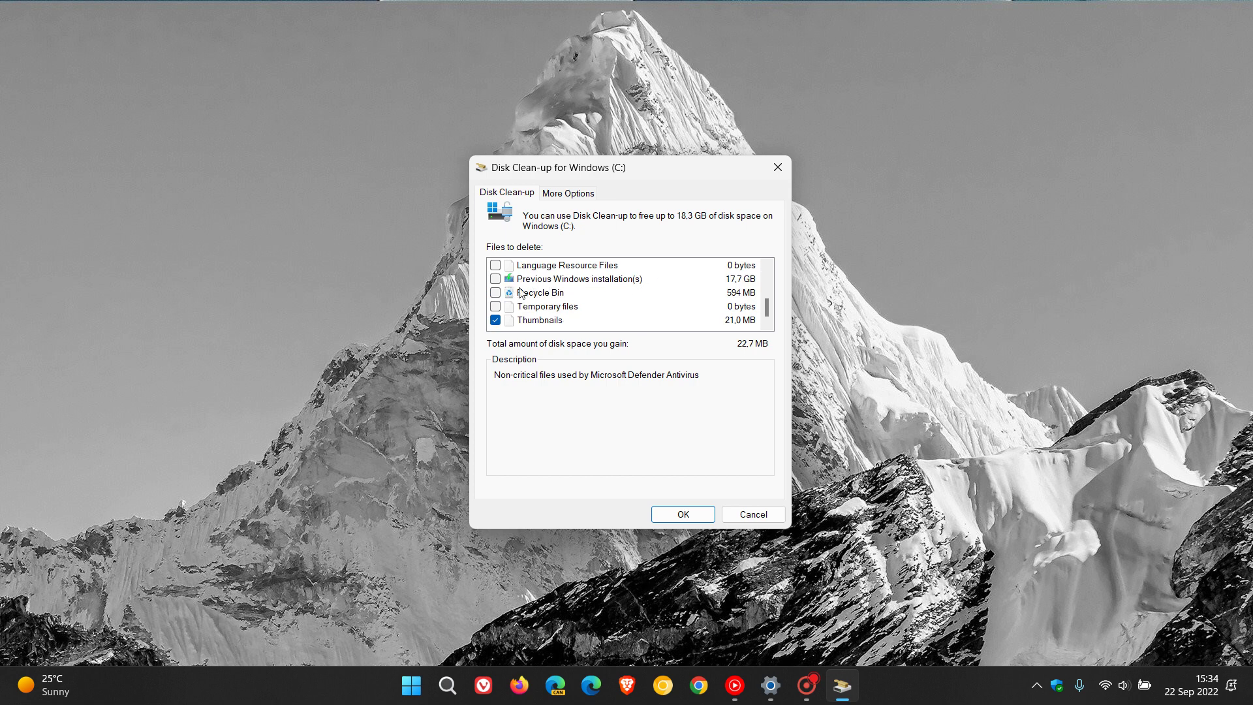
Select and deselect Previous Windows installation(s) for deletion, and cancel the clean-up
{"action": "left_click", "coordinate": [496, 279]}
{"action": "left_click", "coordinate": [495, 280]}
{"action": "left_click", "coordinate": [757, 515]}
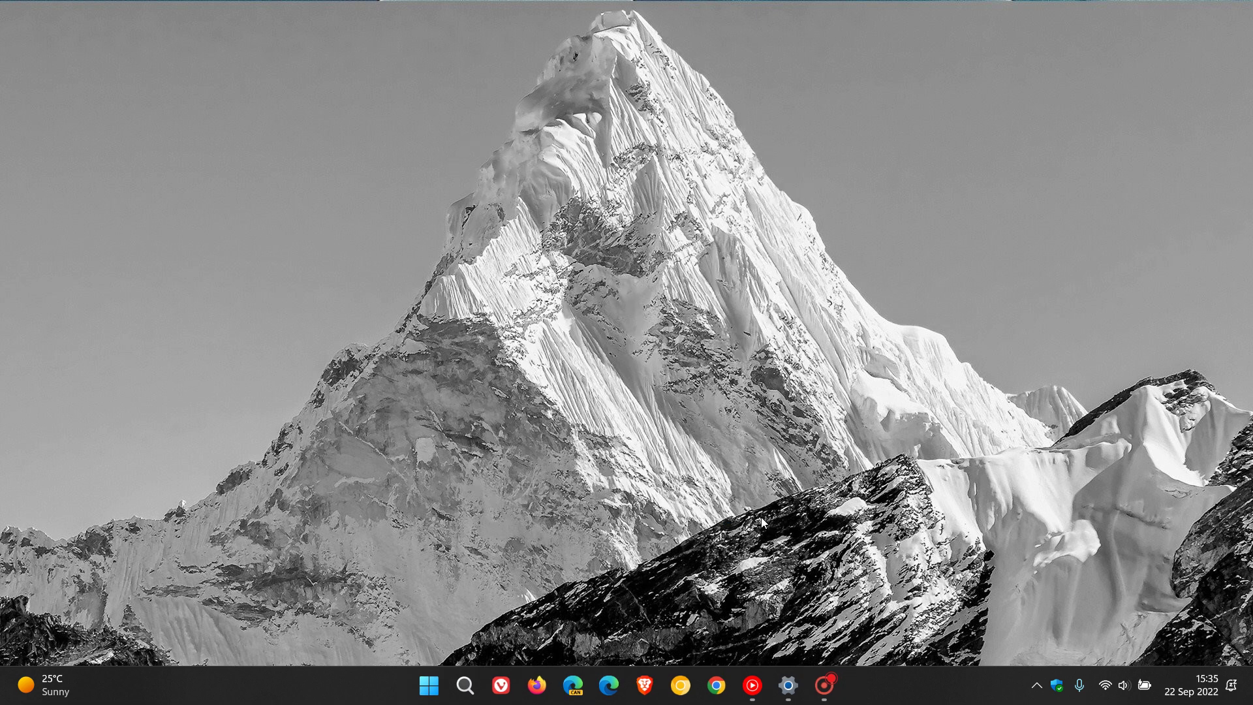
Switch to Settings, select Previous Windows installation(s) among the Temporary files in Storage, and close Settings without removing anything
{"action": "left_click", "coordinate": [789, 689]}
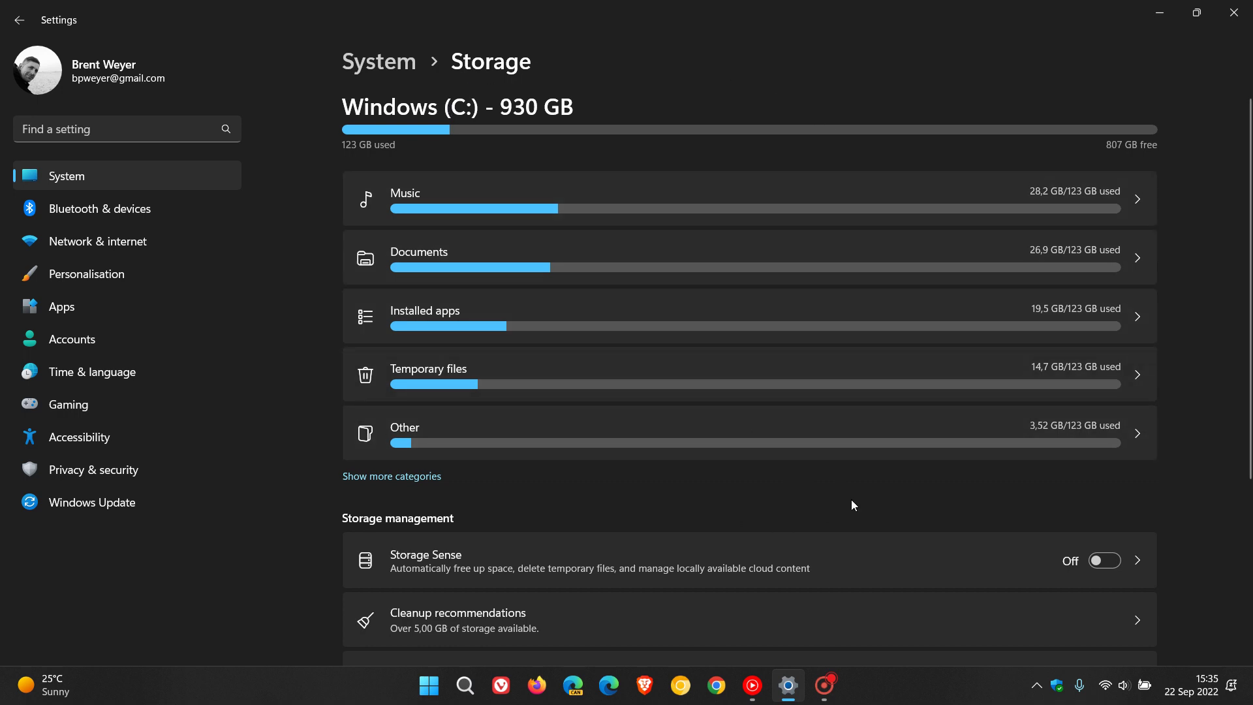
{"action": "left_click", "coordinate": [767, 384]}
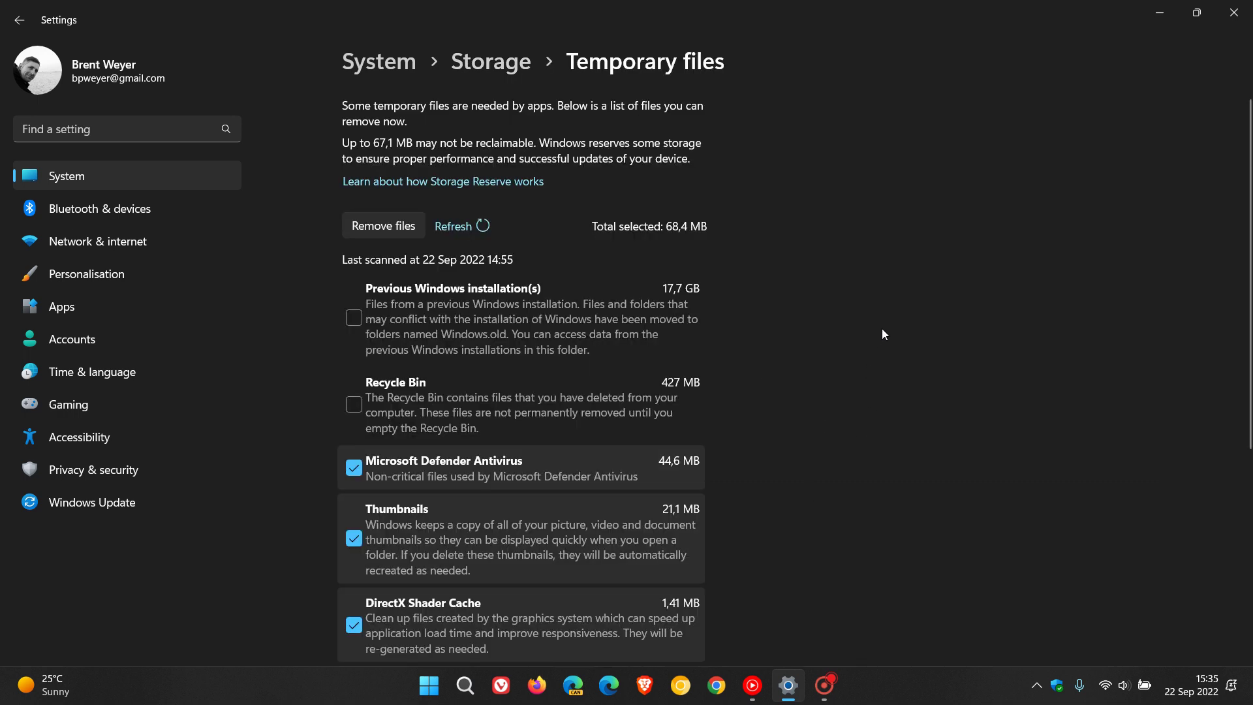
{"action": "scroll", "coordinate": [882, 327], "scroll_direction": "down", "scroll_amount": 1}
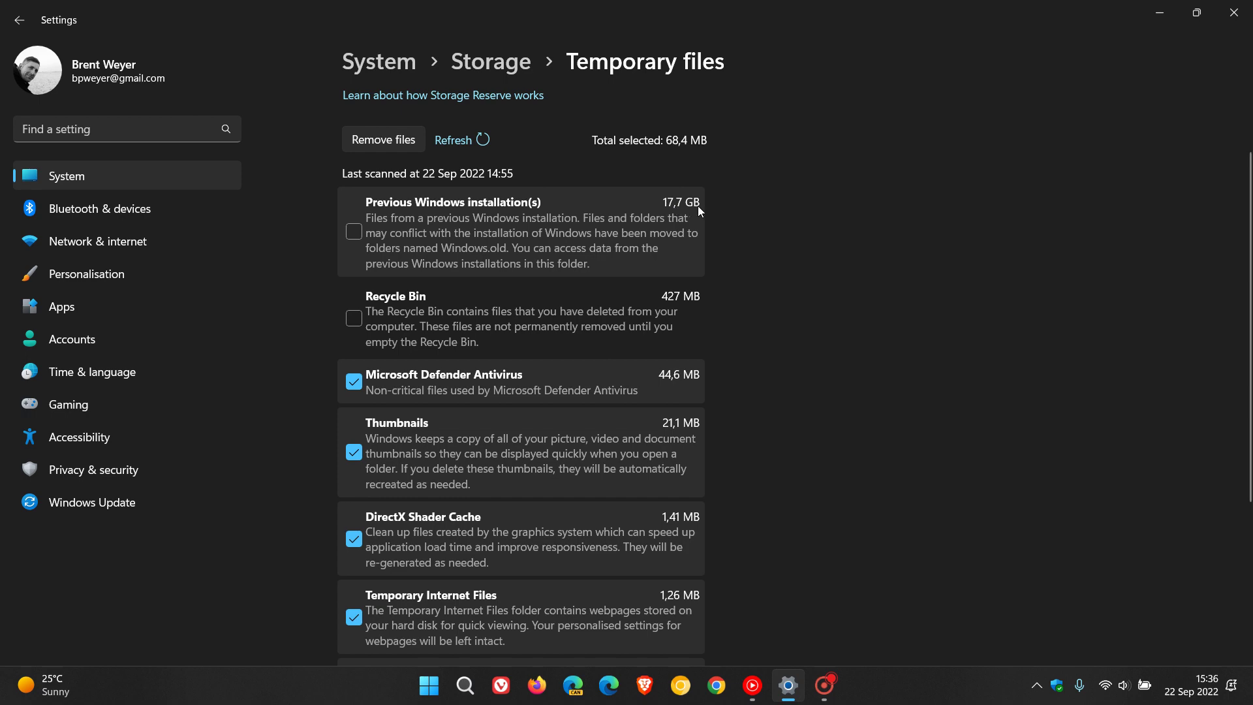
{"action": "left_click", "coordinate": [353, 232]}
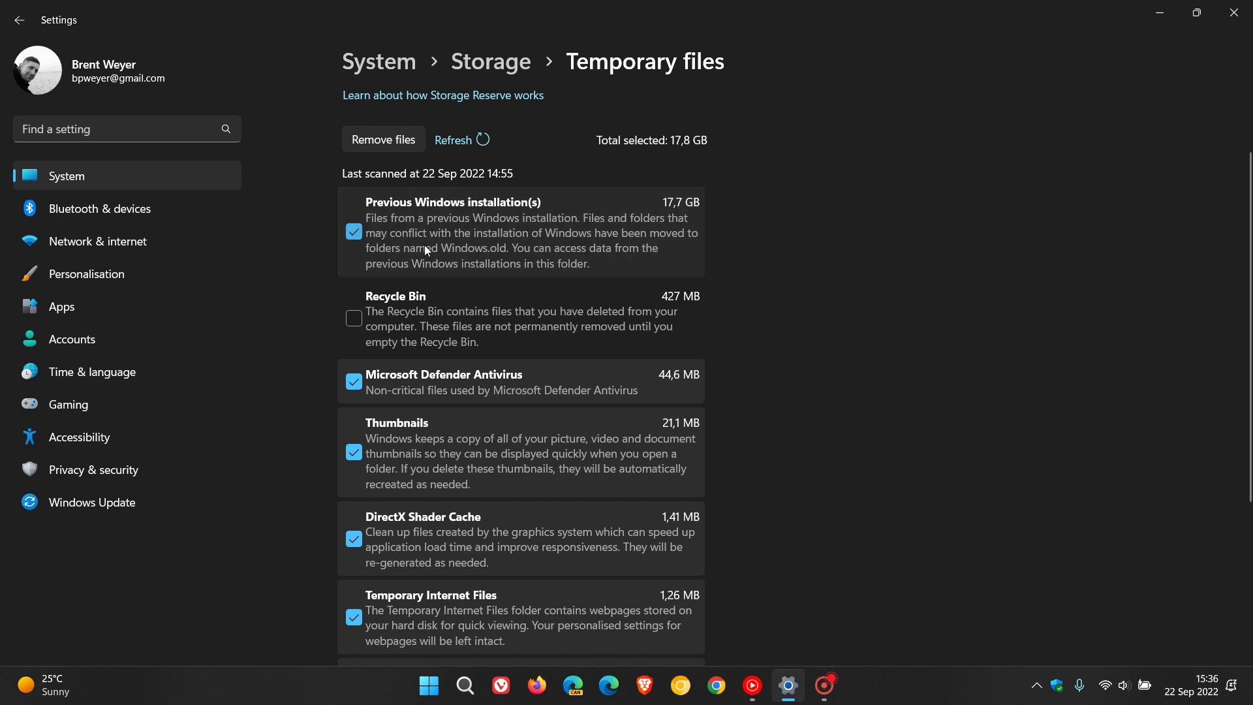
{"action": "scroll", "coordinate": [844, 421], "scroll_direction": "up", "scroll_amount": 1}
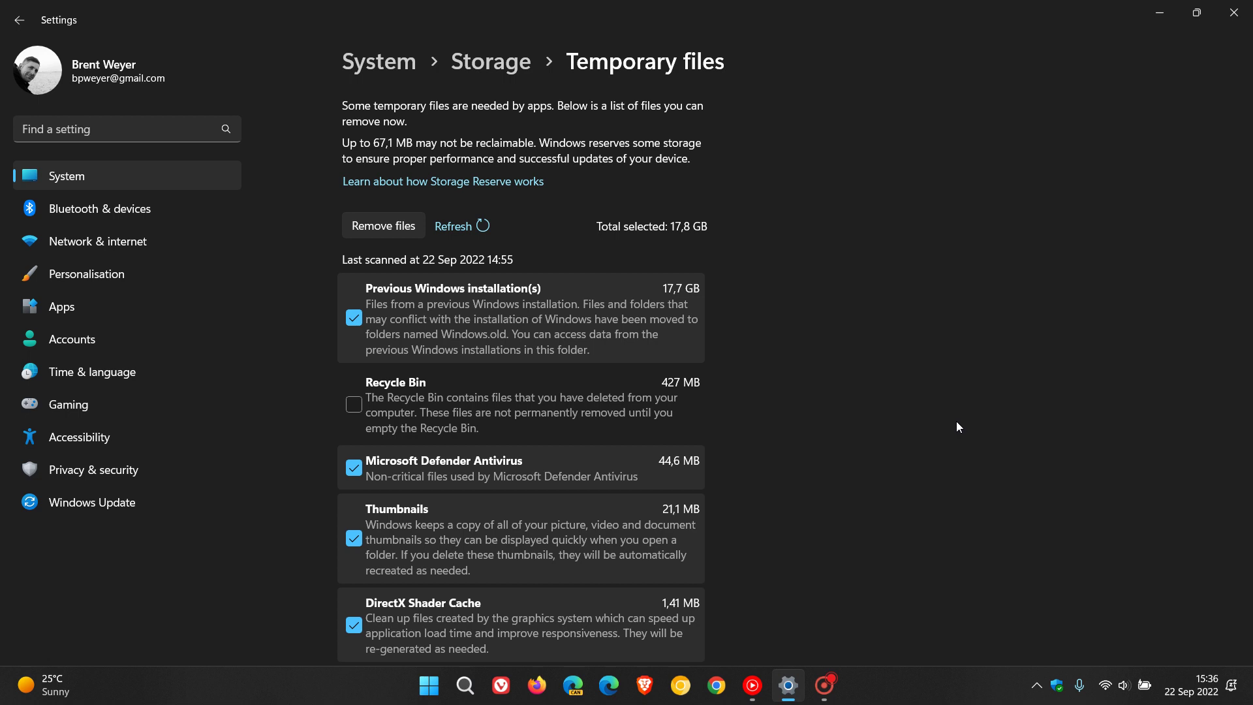
{"action": "left_click", "coordinate": [1233, 24]}
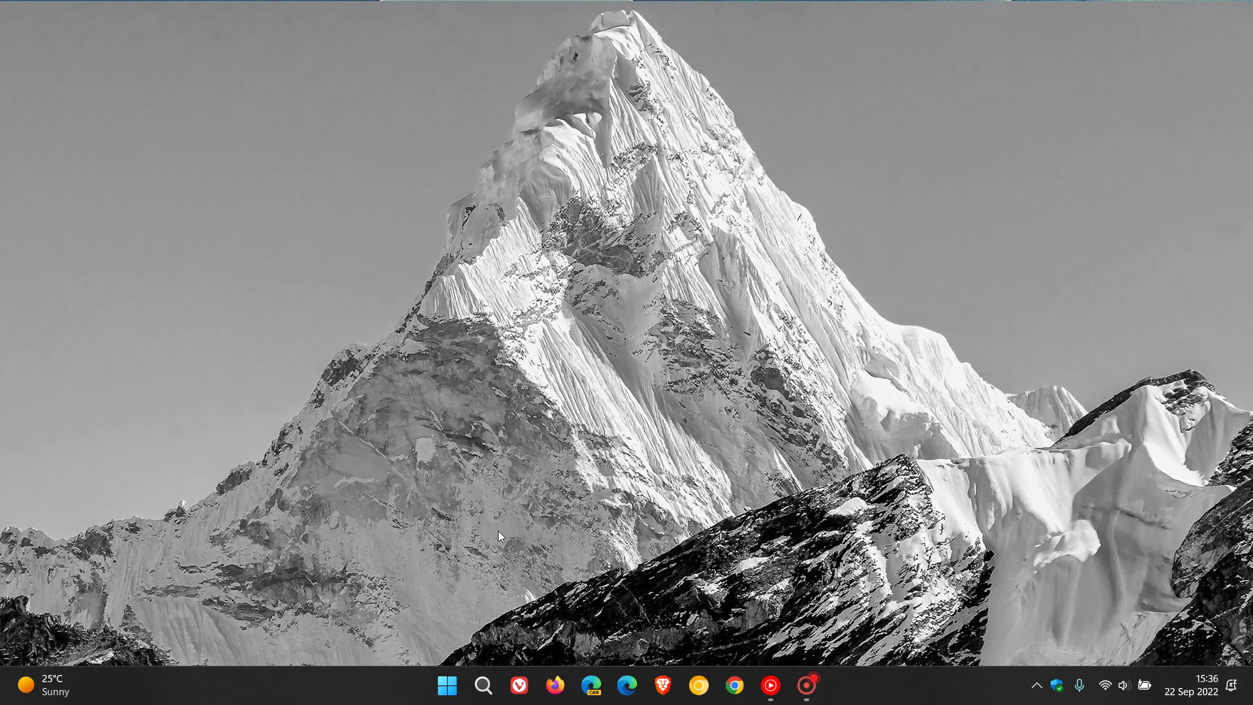
Check the root of the Windows (C:) drive for the Windows.old folder again, and close the file window
{"action": "left_click", "coordinate": [448, 697]}
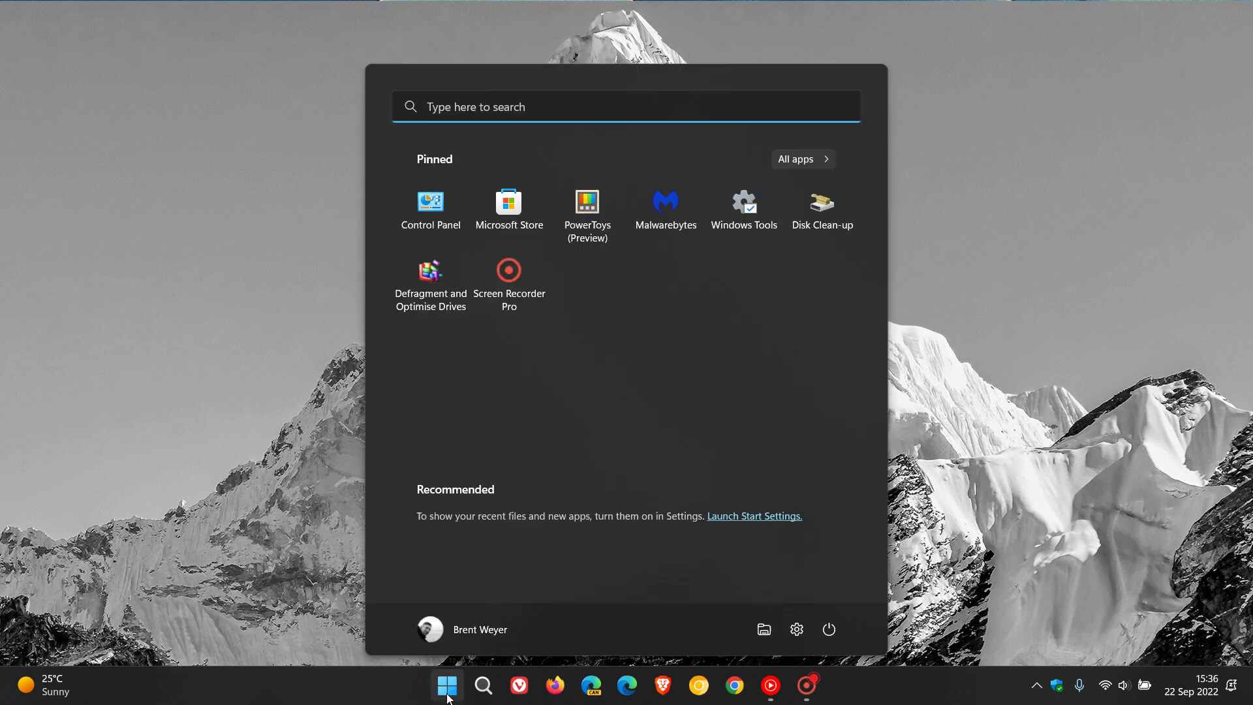
{"action": "left_click", "coordinate": [765, 631]}
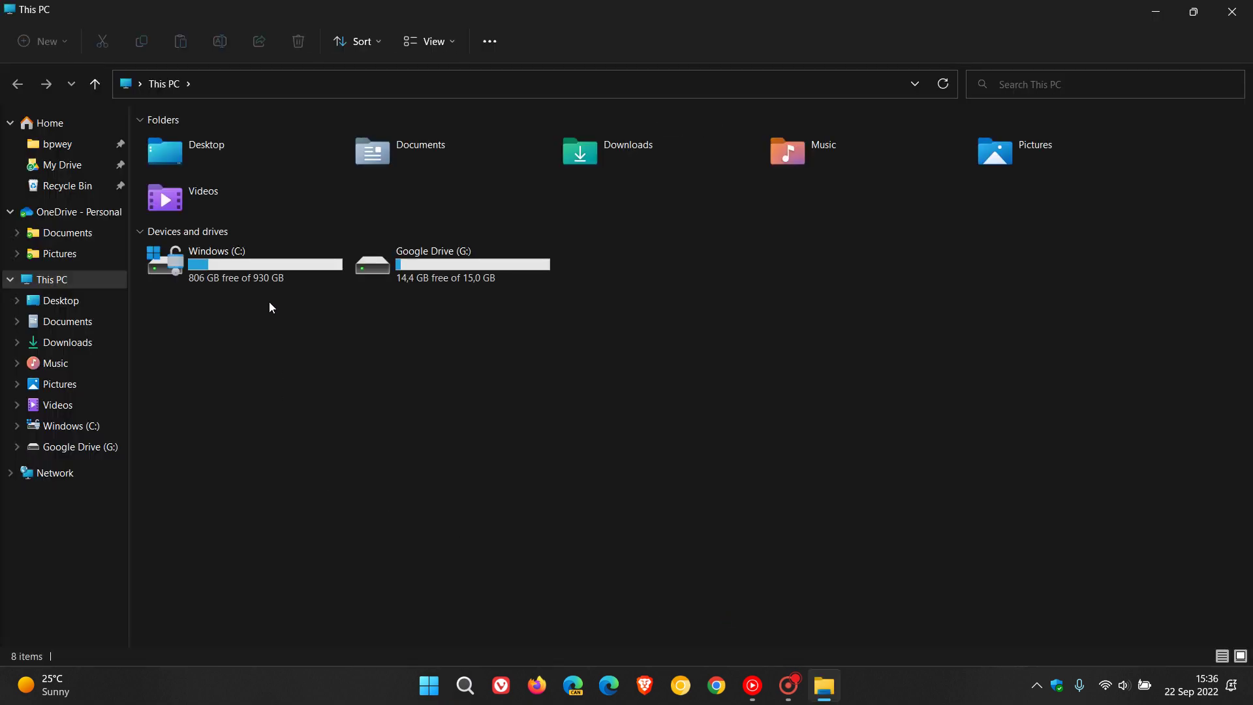
{"action": "double_click", "coordinate": [261, 264]}
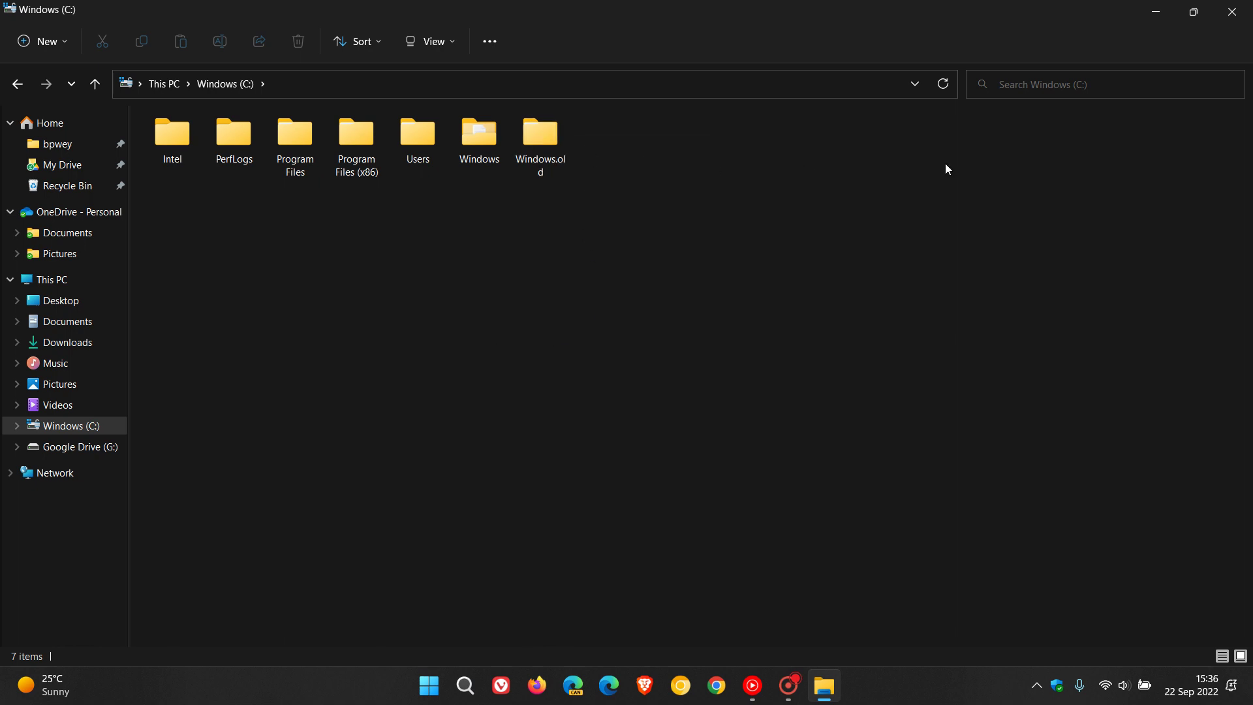
{"action": "left_click", "coordinate": [1231, 15]}
Examine the Go back option in the system's Recovery settings, and close Settings
{"action": "left_click", "coordinate": [447, 686]}
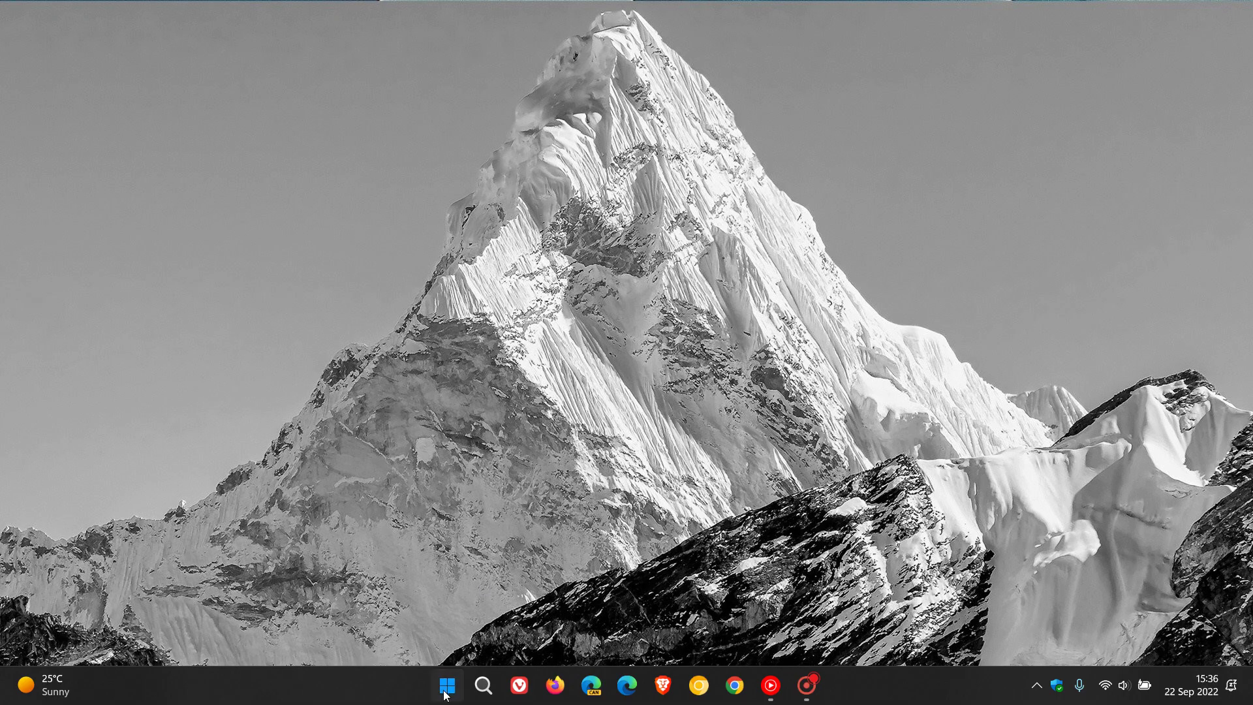
{"action": "left_click", "coordinate": [797, 628]}
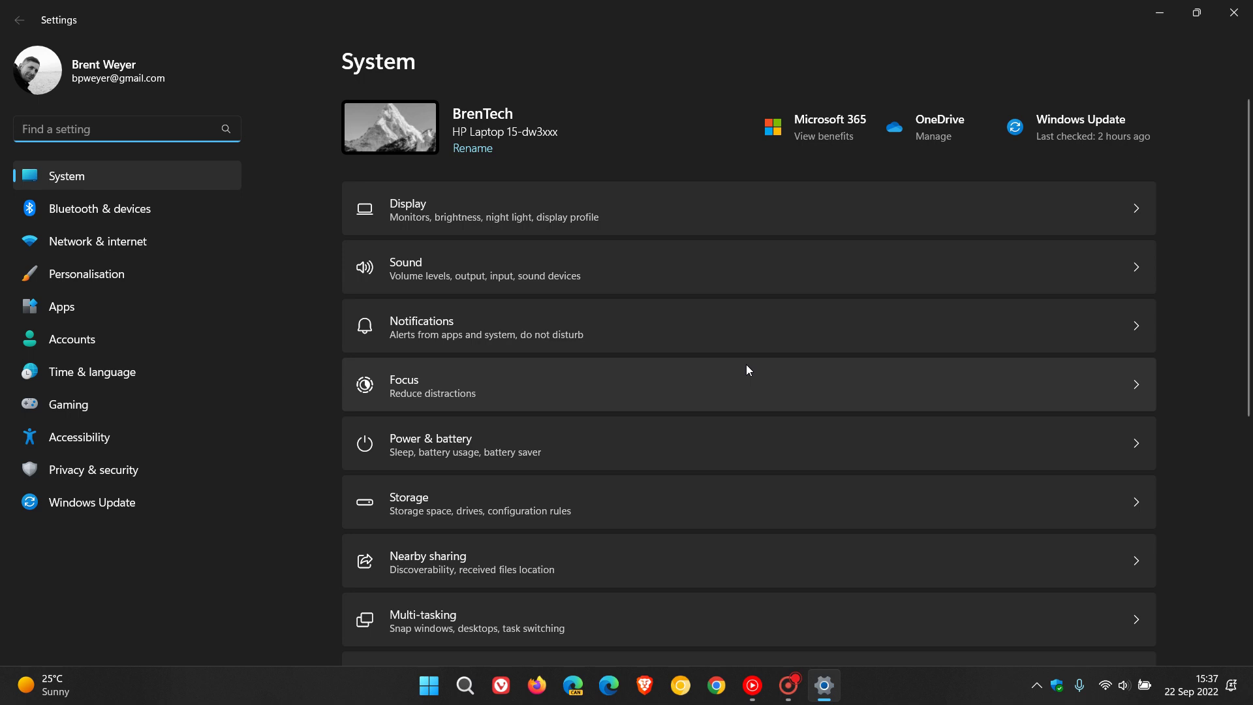
{"action": "scroll", "coordinate": [746, 366], "scroll_direction": "down", "scroll_amount": 4}
{"action": "scroll", "coordinate": [746, 369], "scroll_direction": "down", "scroll_amount": 1}
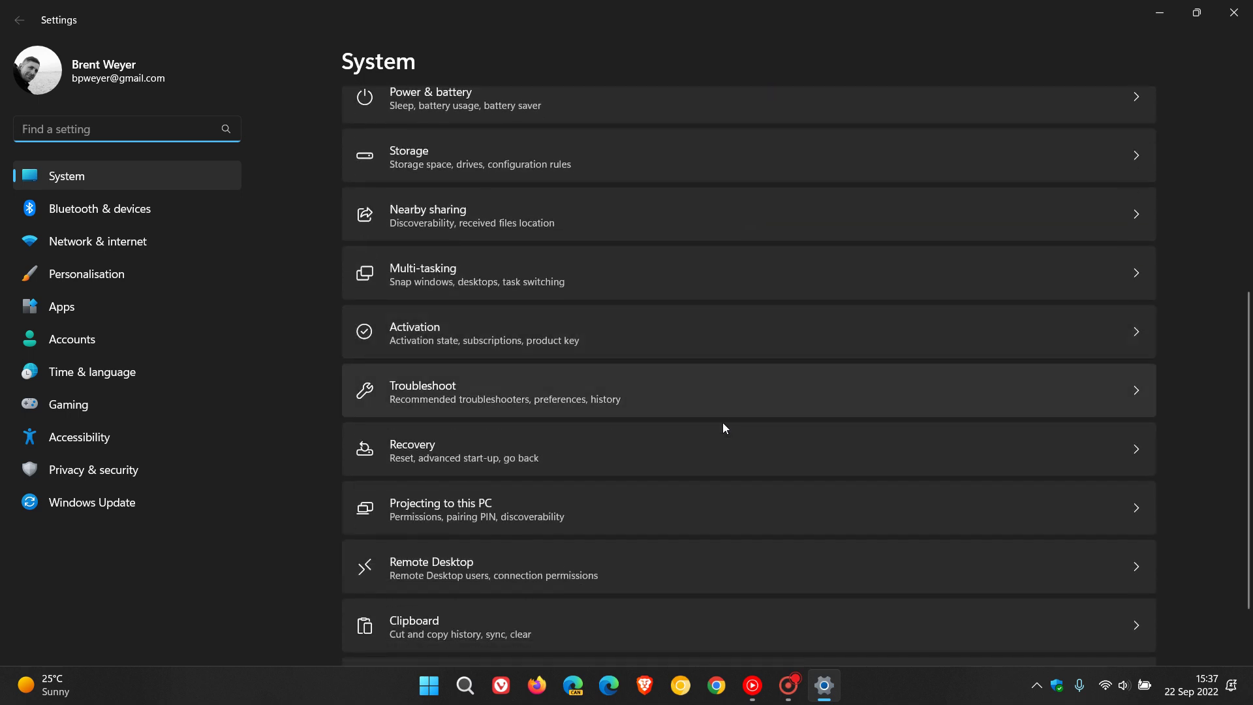
{"action": "left_click", "coordinate": [717, 452]}
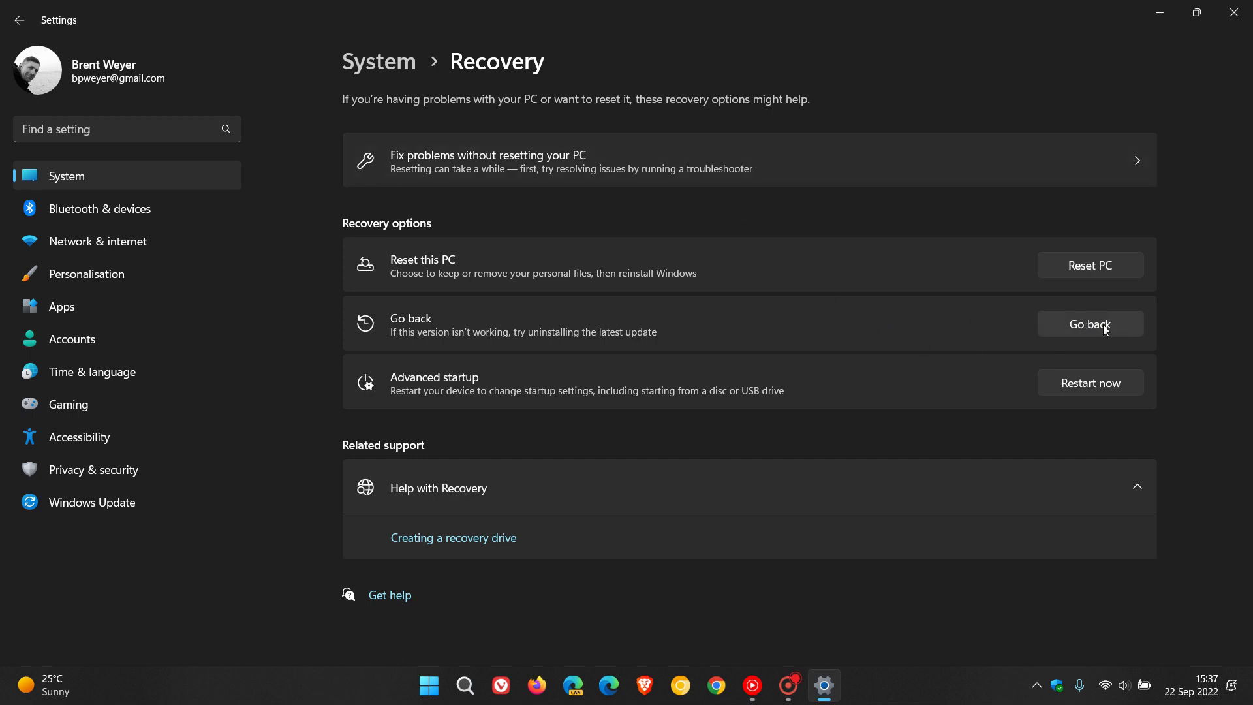
{"action": "left_click", "coordinate": [1235, 14]}
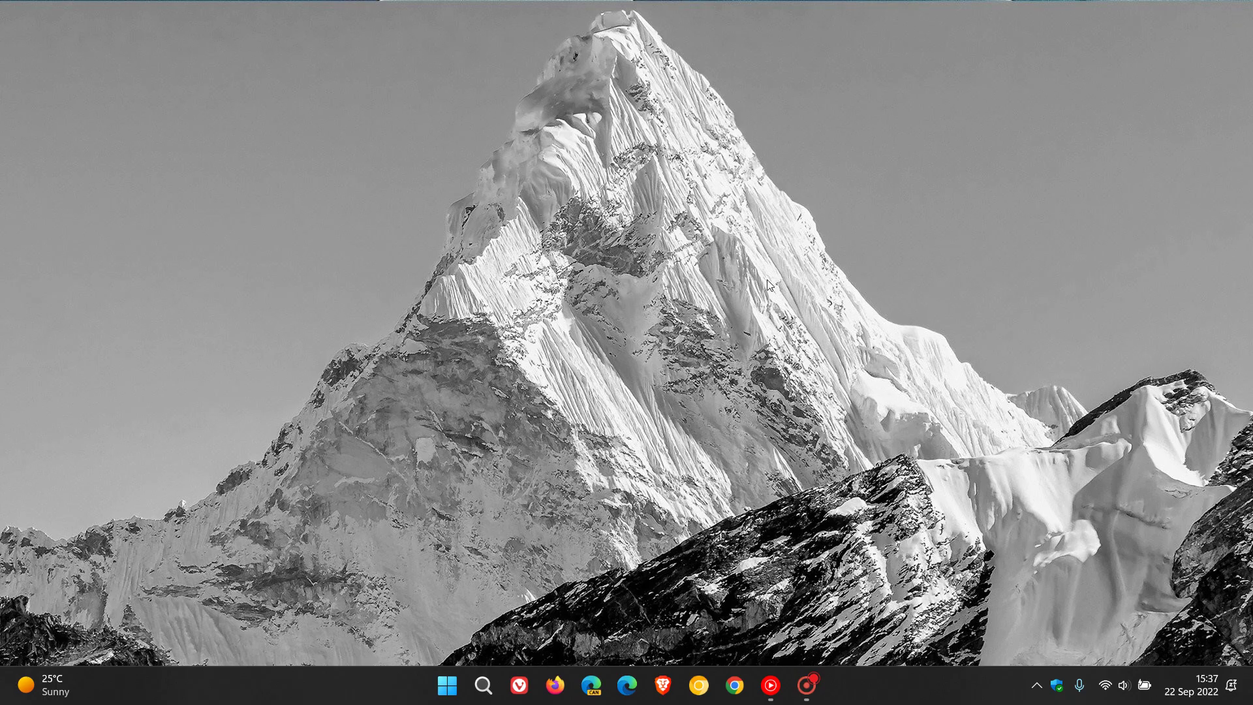